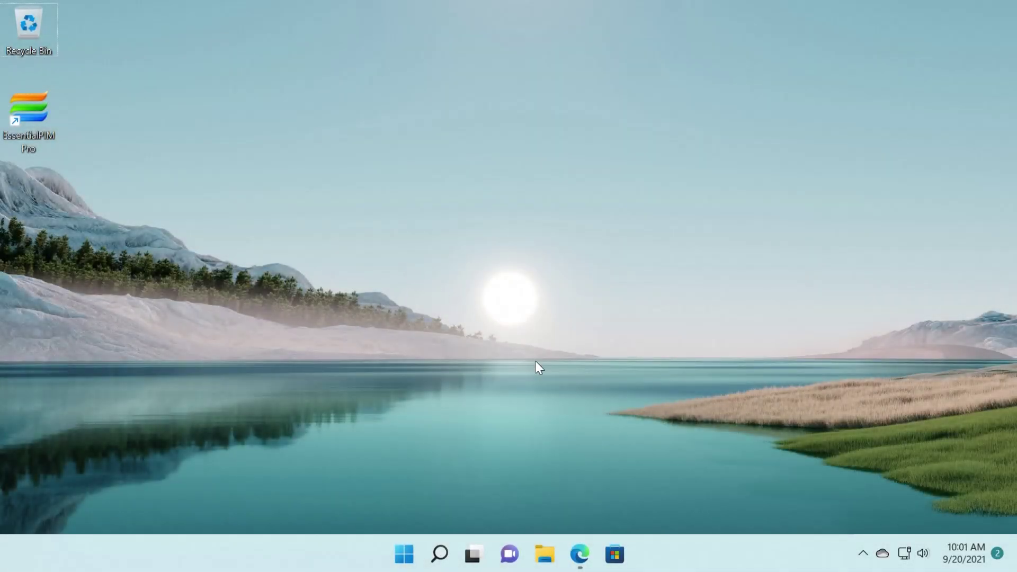
- Browse the EssentialPIM website in the web browser
{"action": "left_click", "coordinate": [584, 549]}
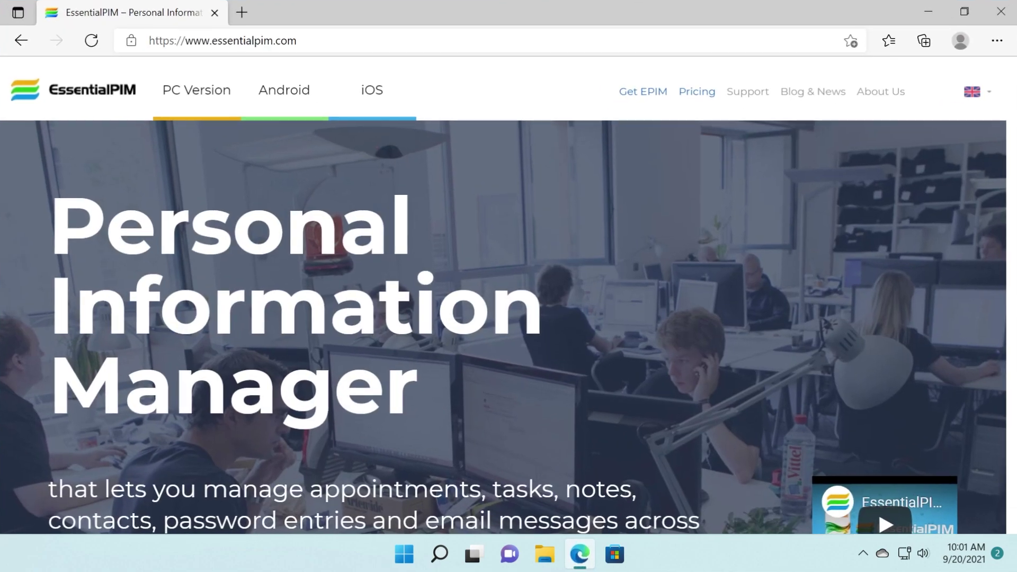
{"action": "scroll", "coordinate": [472, 365], "scroll_direction": "down", "scroll_amount": 2}
{"action": "scroll", "coordinate": [509, 295], "scroll_direction": "down", "scroll_amount": 2}
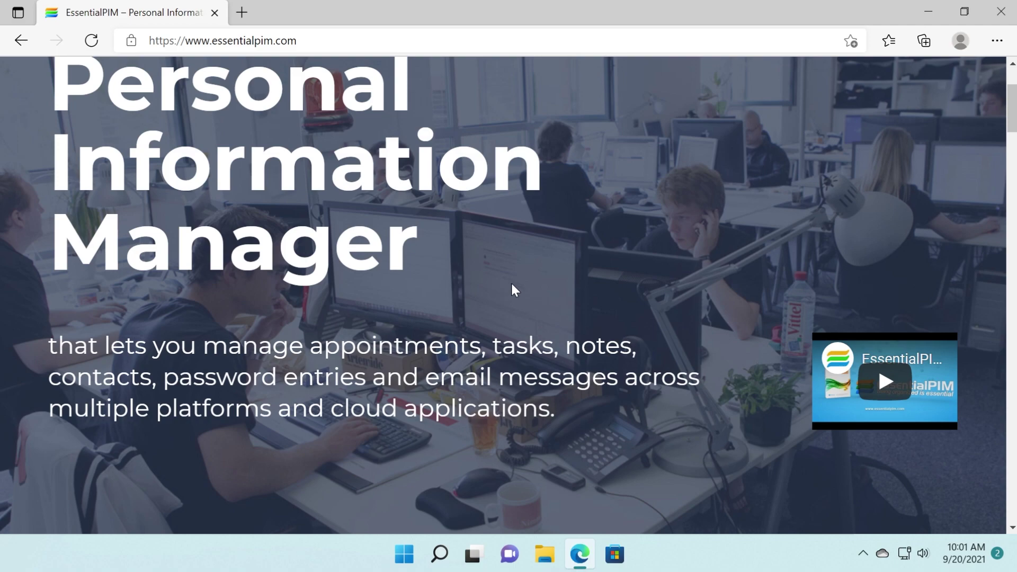
{"action": "scroll", "coordinate": [511, 286], "scroll_direction": "up", "scroll_amount": 3}
{"action": "scroll", "coordinate": [511, 286], "scroll_direction": "down", "scroll_amount": 3}
{"action": "scroll", "coordinate": [512, 285], "scroll_direction": "up", "scroll_amount": 3}
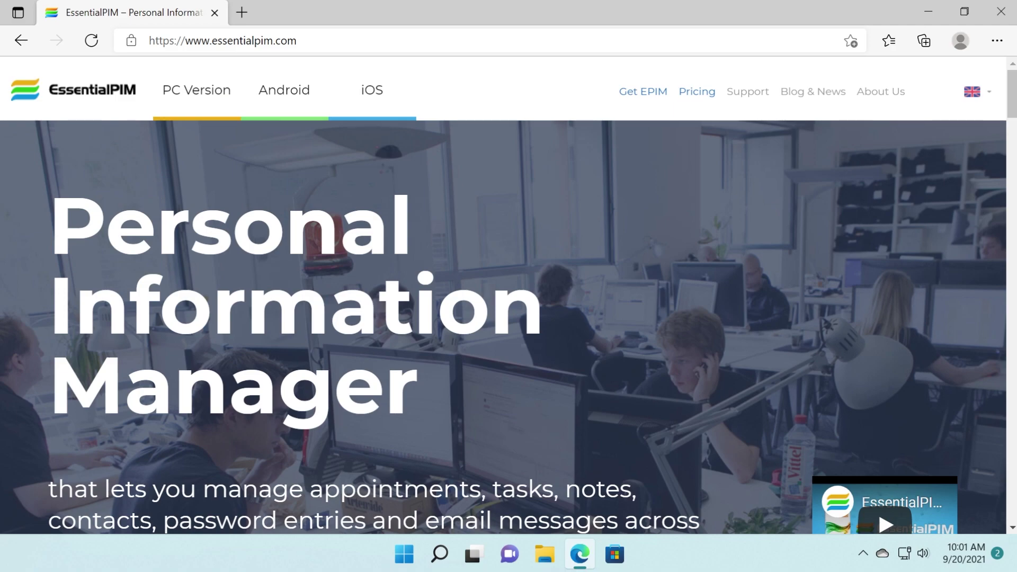
{"action": "scroll", "coordinate": [509, 296], "scroll_direction": "down", "scroll_amount": 1}
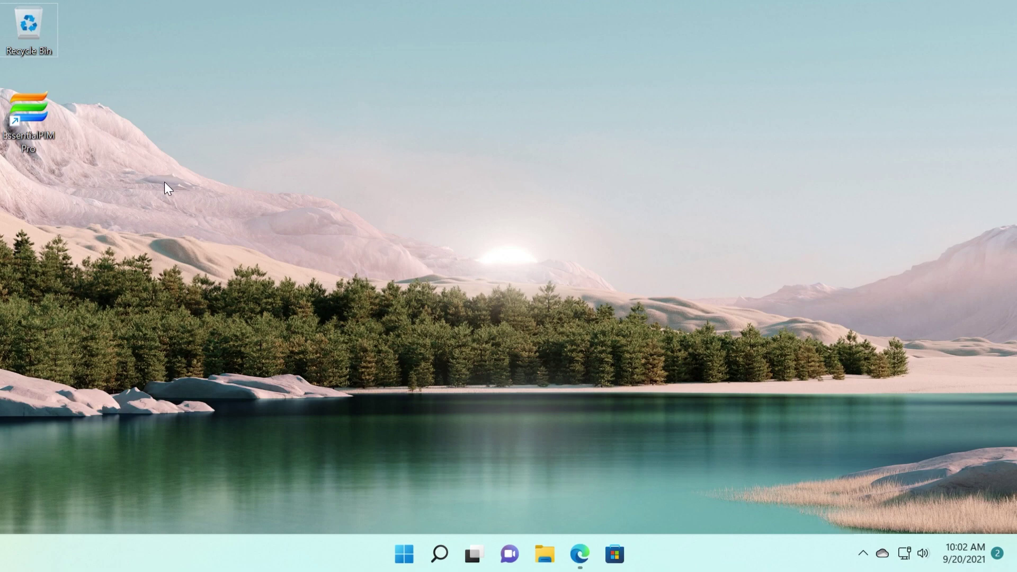
- Launch EssentialPIM Pro and dismiss the purchase reminder to reach the Today overview
{"action": "double_click", "coordinate": [17, 104]}
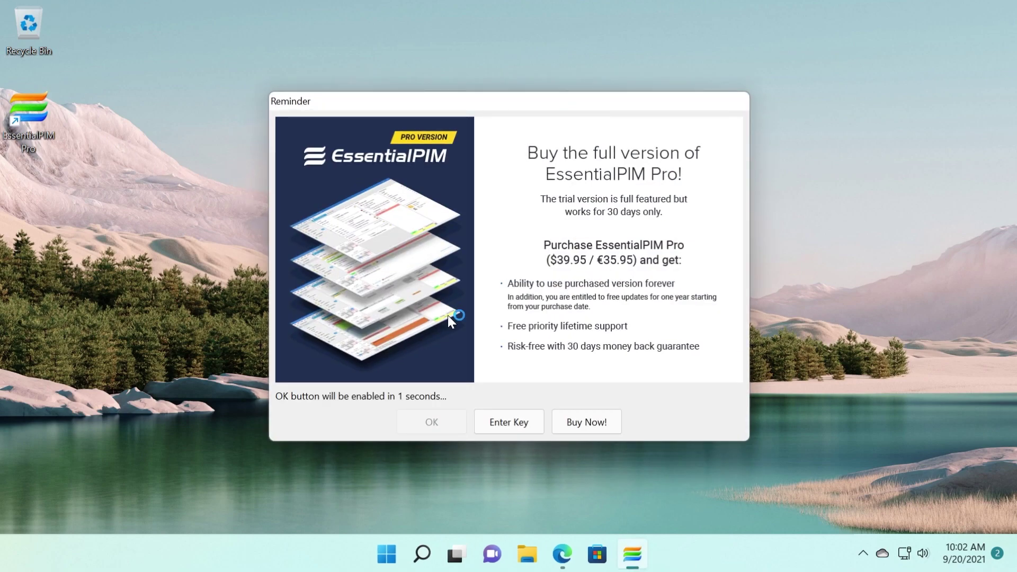
{"action": "left_click", "coordinate": [423, 422]}
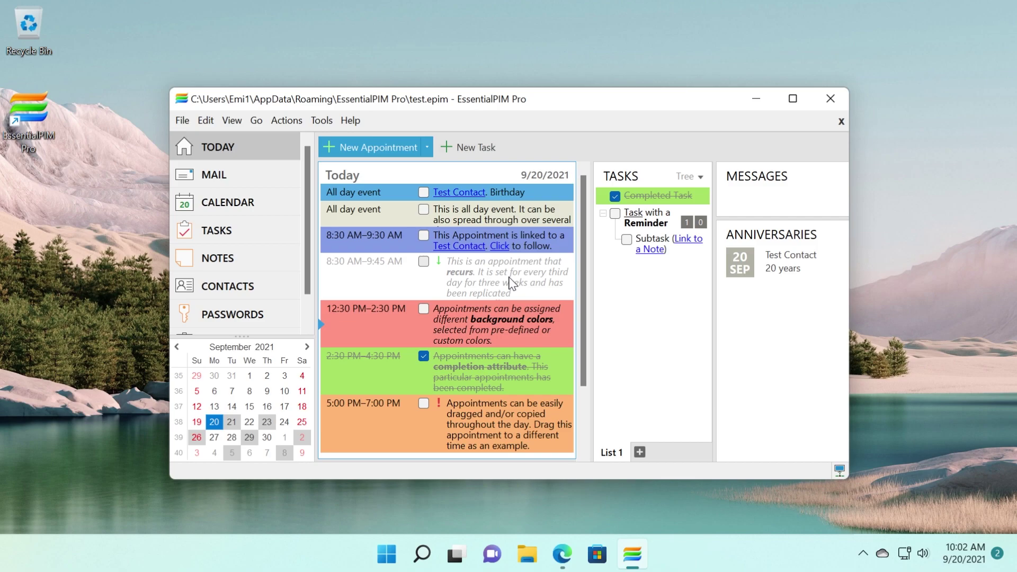
{"action": "mouse_move", "coordinate": [490, 373]}
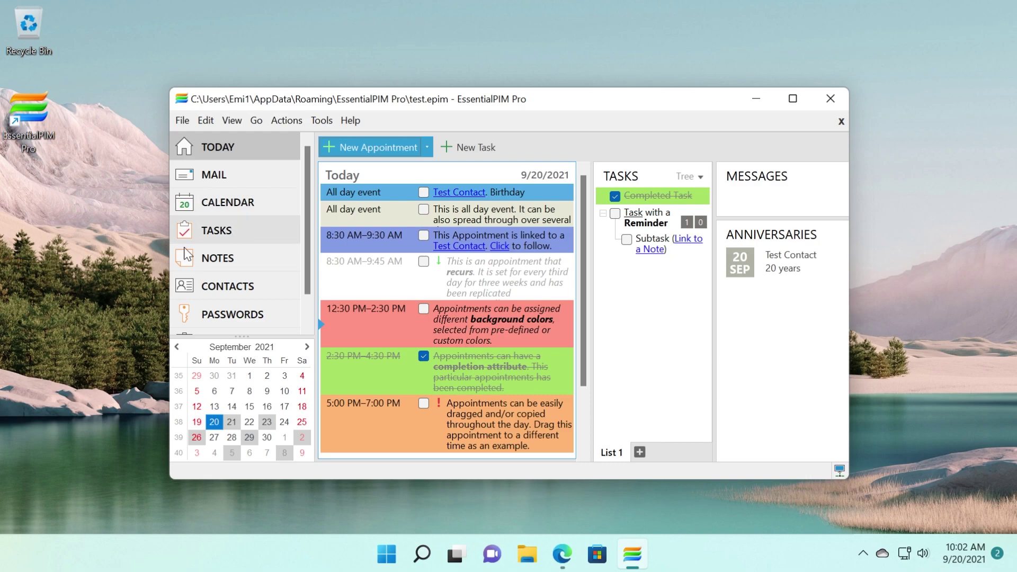
{"action": "scroll", "coordinate": [235, 291], "scroll_direction": "down", "scroll_amount": 1}
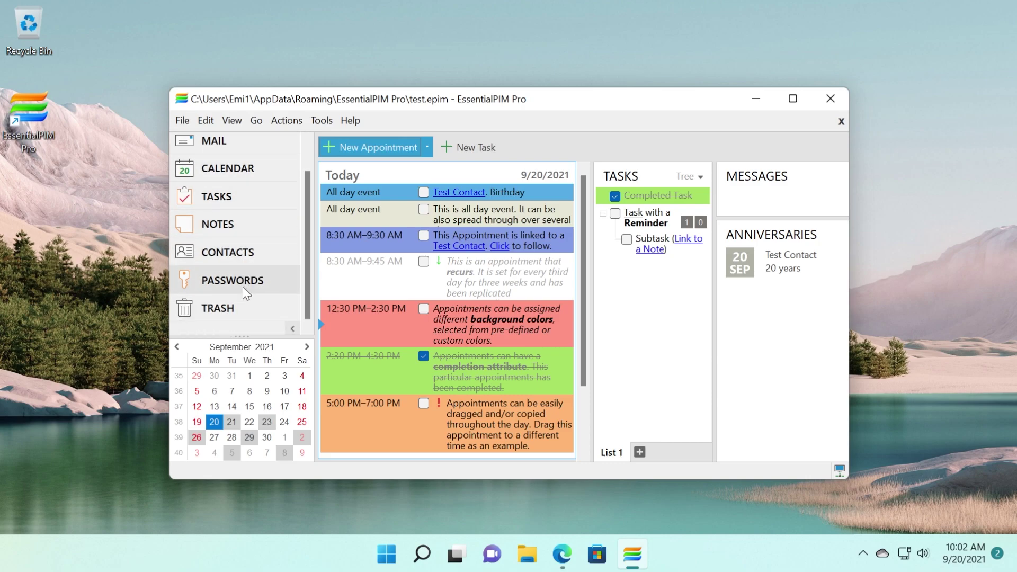
{"action": "scroll", "coordinate": [260, 230], "scroll_direction": "up", "scroll_amount": 1}
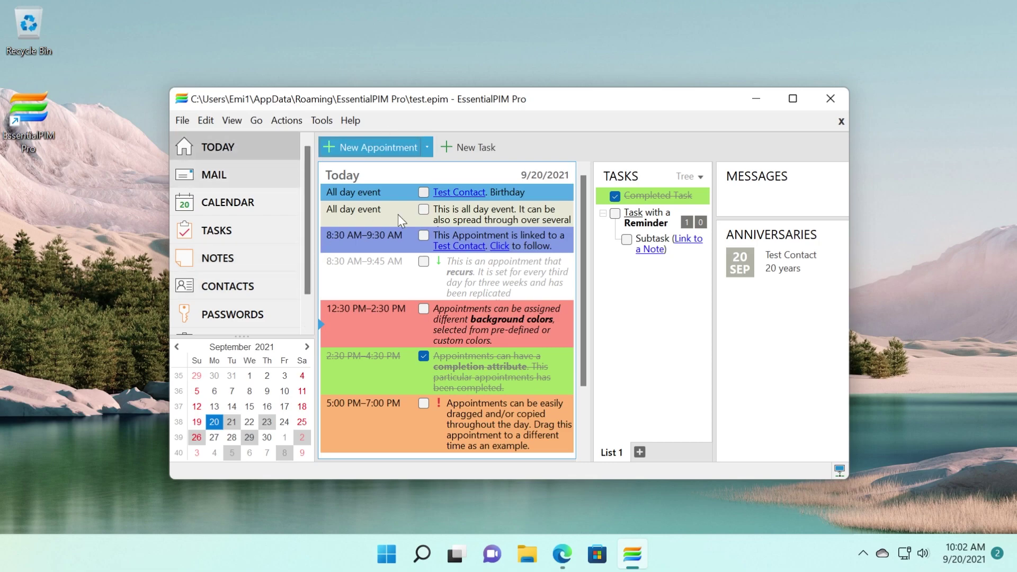
{"action": "left_click", "coordinate": [377, 147]}
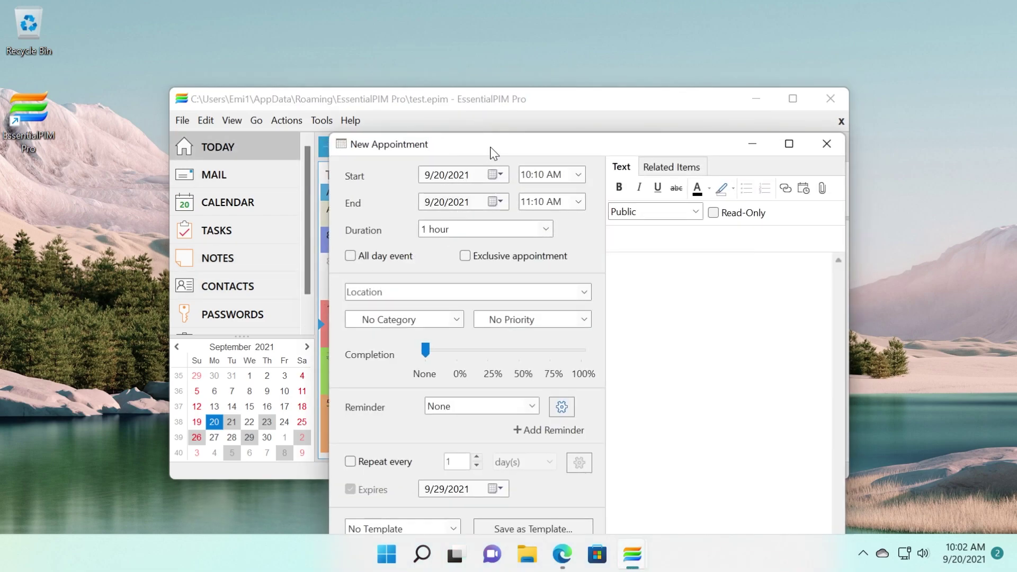
{"action": "left_click_drag", "start_coordinate": [493, 153], "coordinate": [505, 38]}
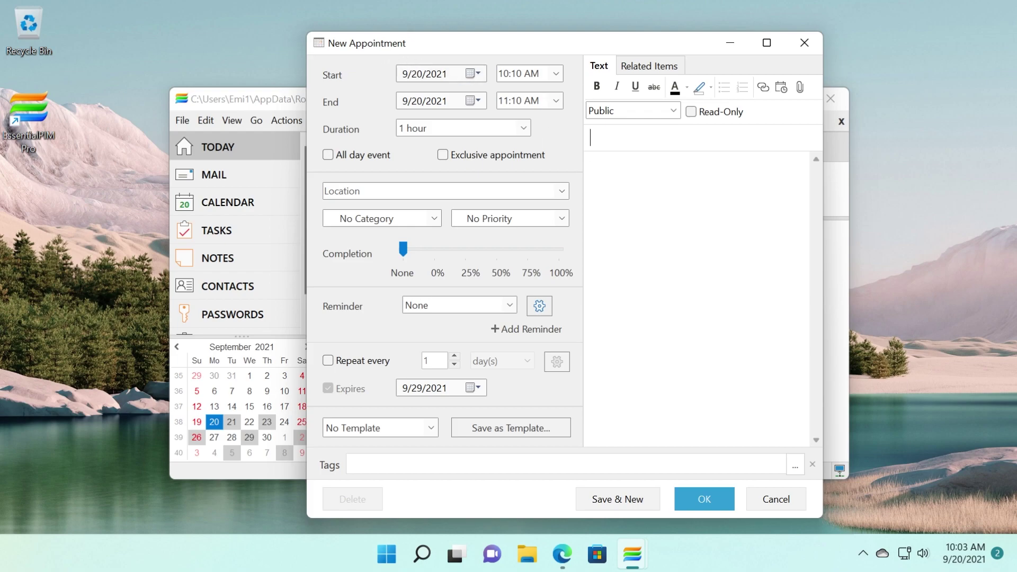
{"action": "left_click", "coordinate": [638, 66]}
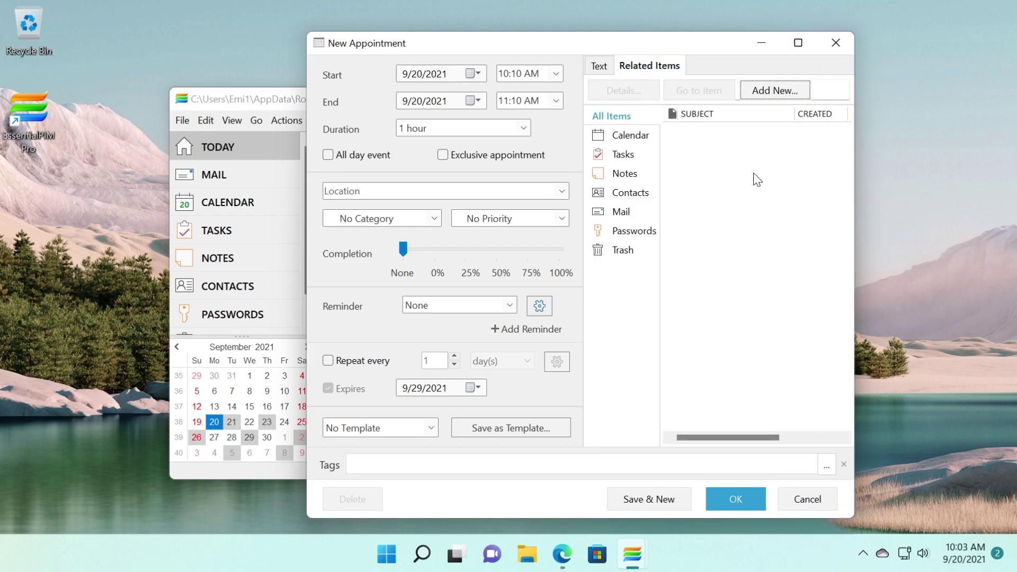
{"action": "left_click", "coordinate": [600, 66]}
- Create the task 'Edit a VIDEO' with notes '1. Cut' and '2. Select Music', and save it
{"action": "left_click", "coordinate": [736, 498]}
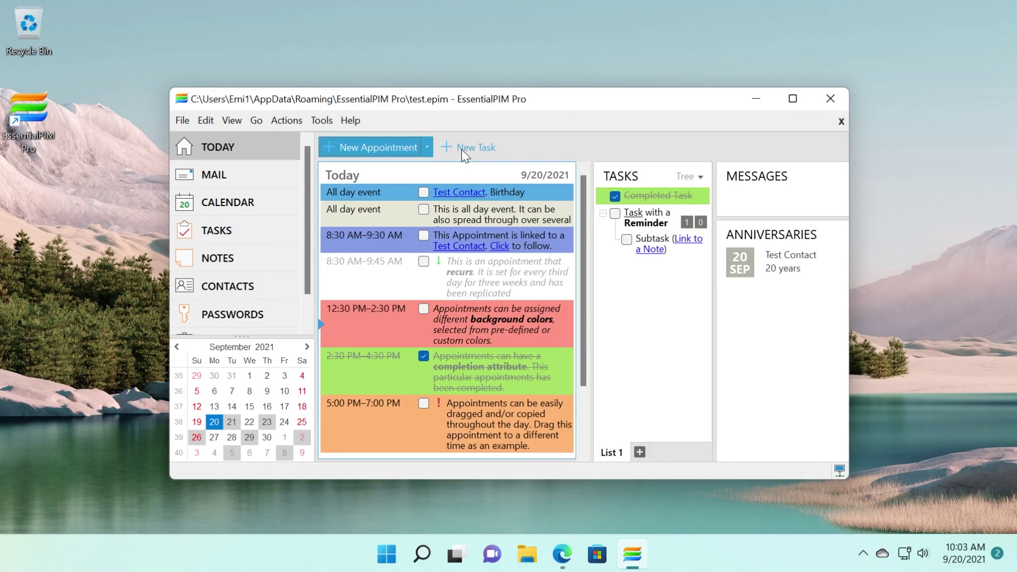
{"action": "left_click", "coordinate": [471, 83]}
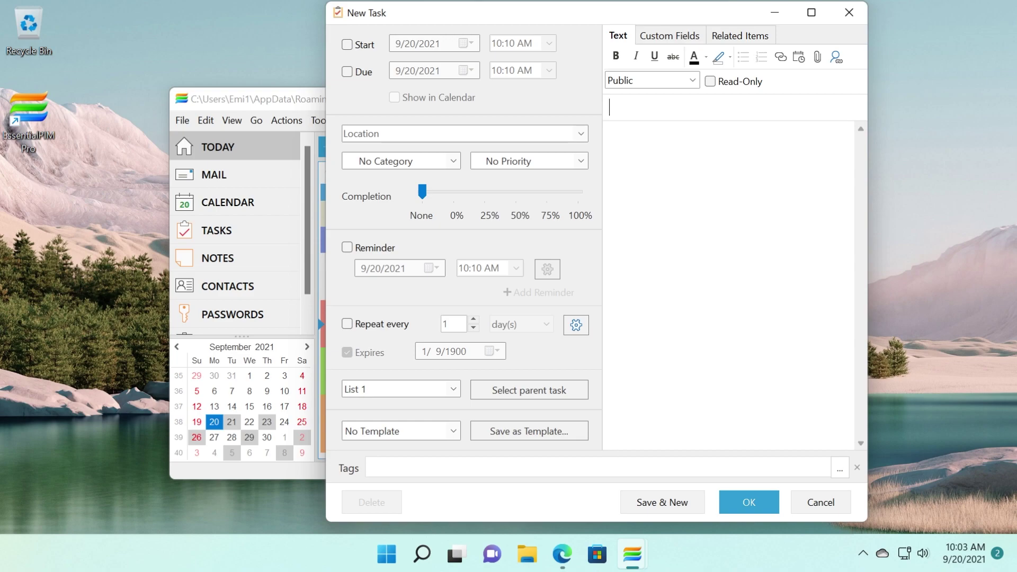
{"action": "type", "text": "Edit a VIDEO"}
{"action": "key", "text": "Return"}
{"action": "type", "text": "1. Cut"}
{"action": "key", "text": "Return"}
{"action": "type", "text": "2. Select Music"}
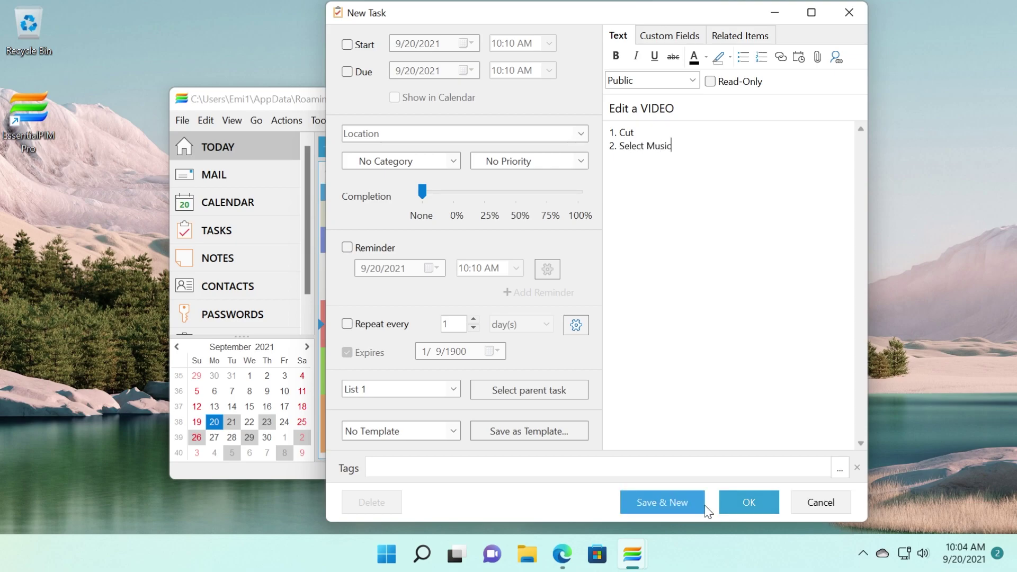
{"action": "left_click", "coordinate": [749, 504]}
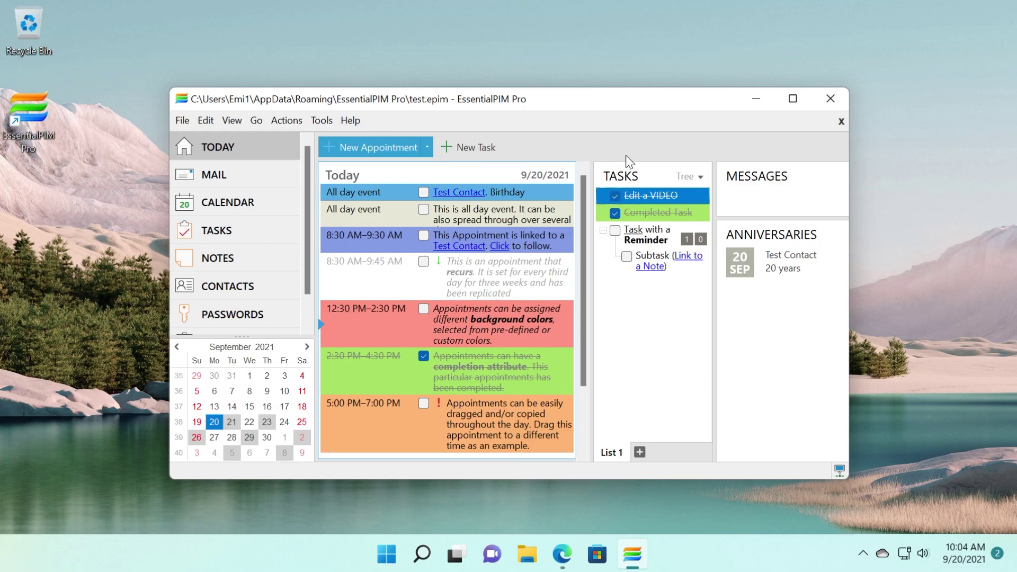
- Check off Edit a VIDEO, then open Mail, decline account setup and show only unread messages
{"action": "left_click", "coordinate": [615, 196]}
{"action": "left_click", "coordinate": [214, 174]}
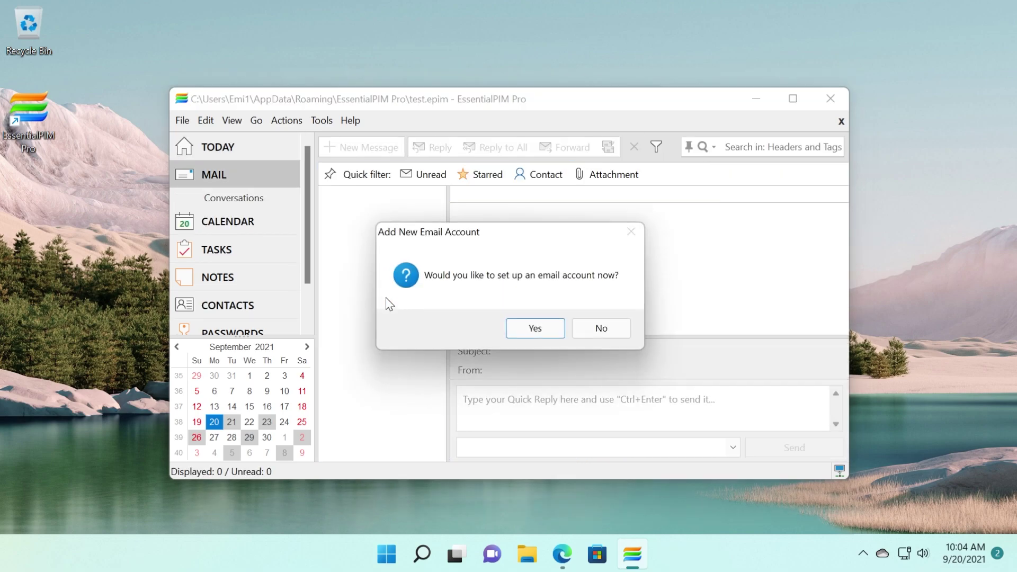
{"action": "left_click", "coordinate": [574, 321]}
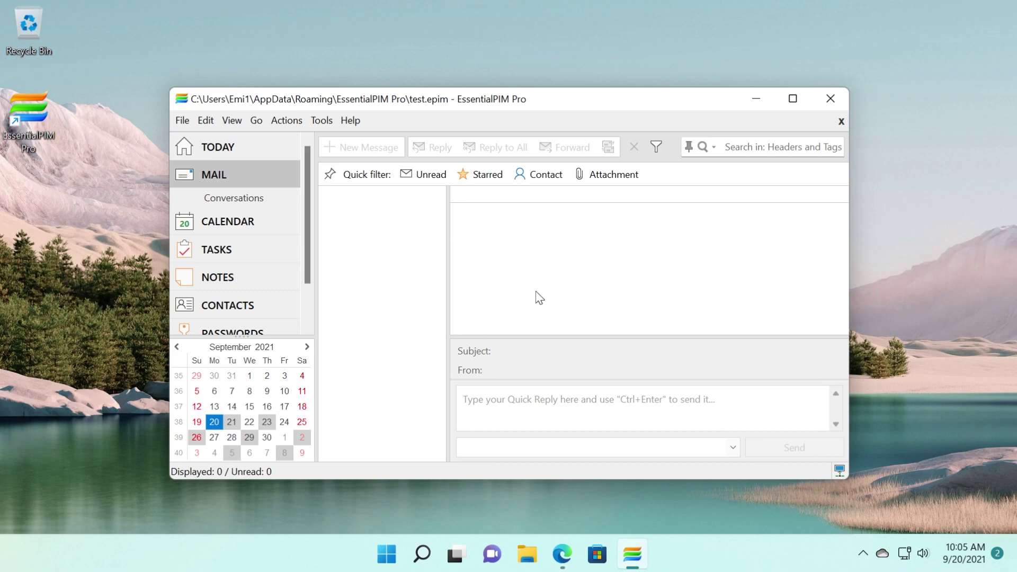
{"action": "left_click", "coordinate": [415, 179]}
- Switch to the calendar's Day view and view the red appointment's options
{"action": "key", "text": "ctrl+1"}
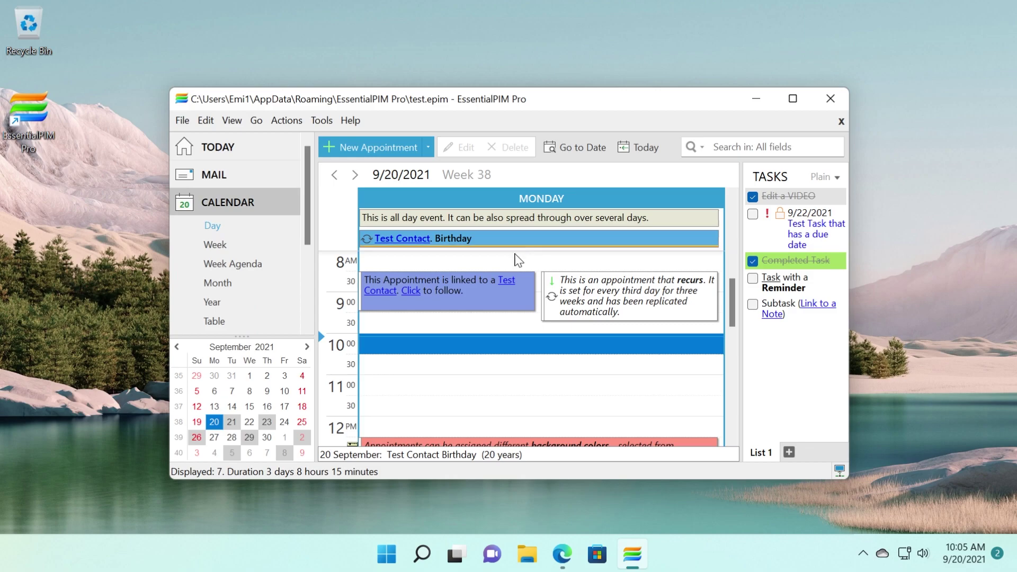
{"action": "scroll", "coordinate": [353, 332], "scroll_direction": "down", "scroll_amount": 3}
{"action": "scroll", "coordinate": [353, 332], "scroll_direction": "down", "scroll_amount": 9}
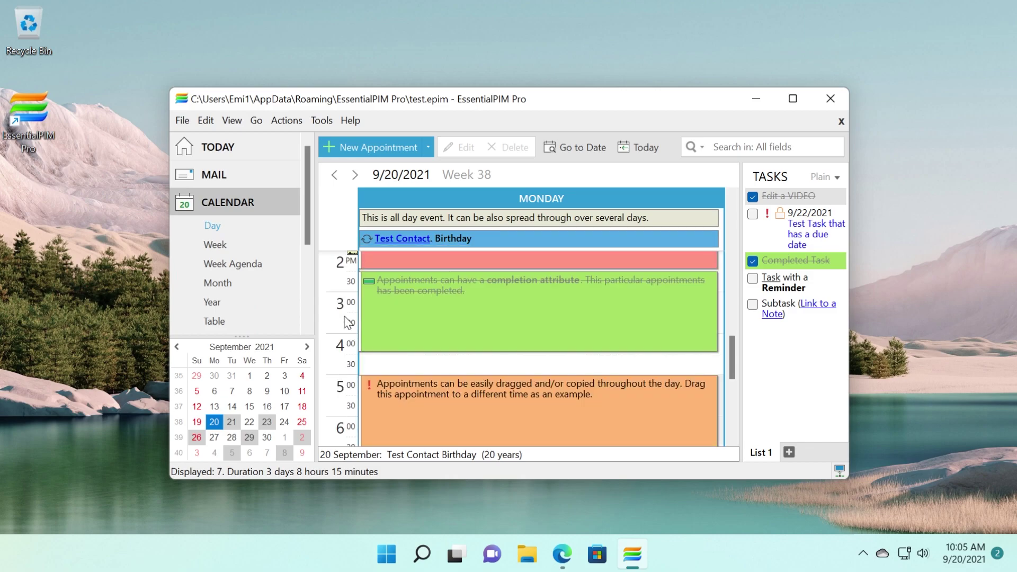
{"action": "scroll", "coordinate": [344, 303], "scroll_direction": "up", "scroll_amount": 2}
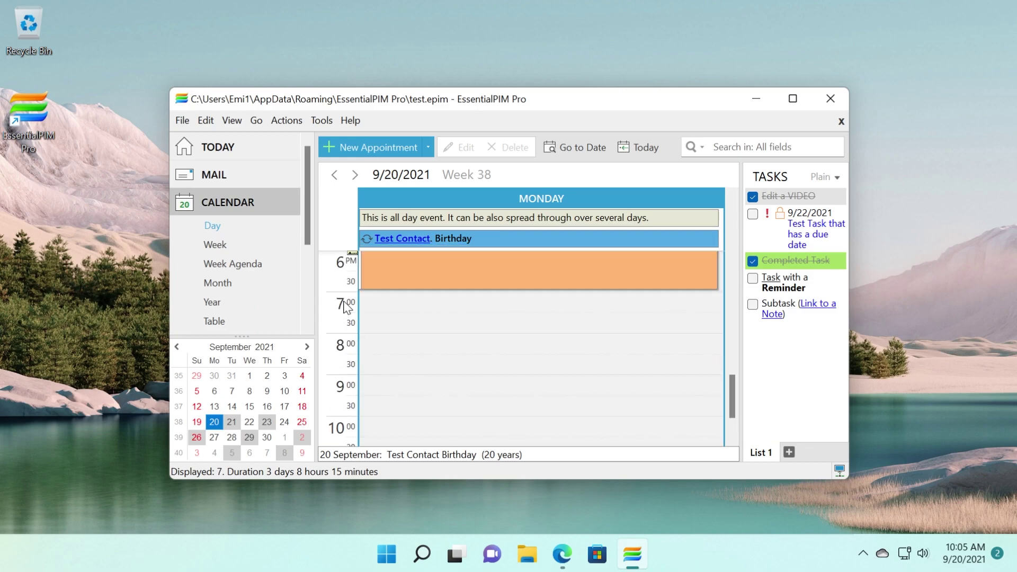
{"action": "scroll", "coordinate": [345, 306], "scroll_direction": "up", "scroll_amount": 9}
{"action": "scroll", "coordinate": [458, 320], "scroll_direction": "down", "scroll_amount": 3}
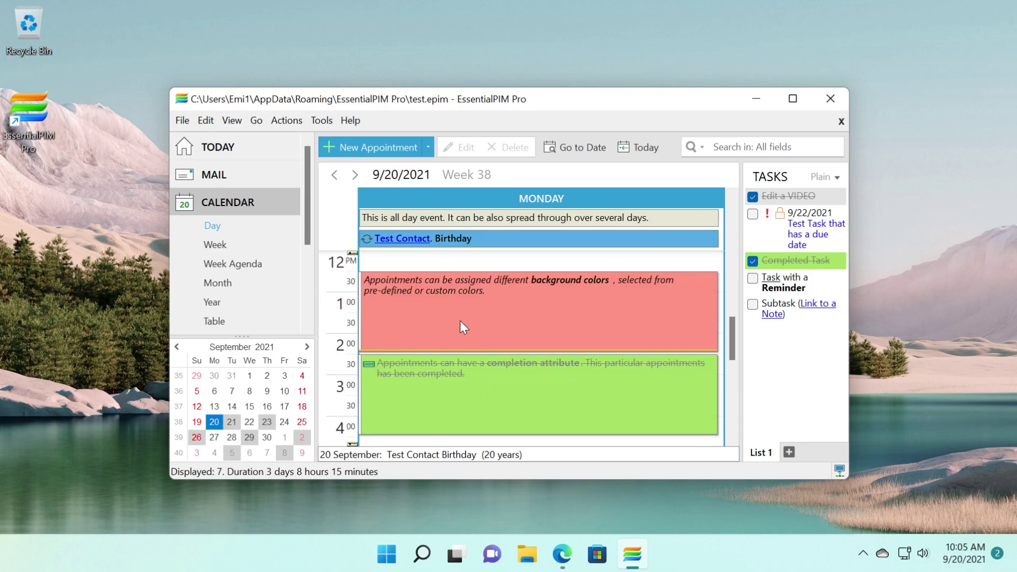
{"action": "mouse_move", "coordinate": [438, 303]}
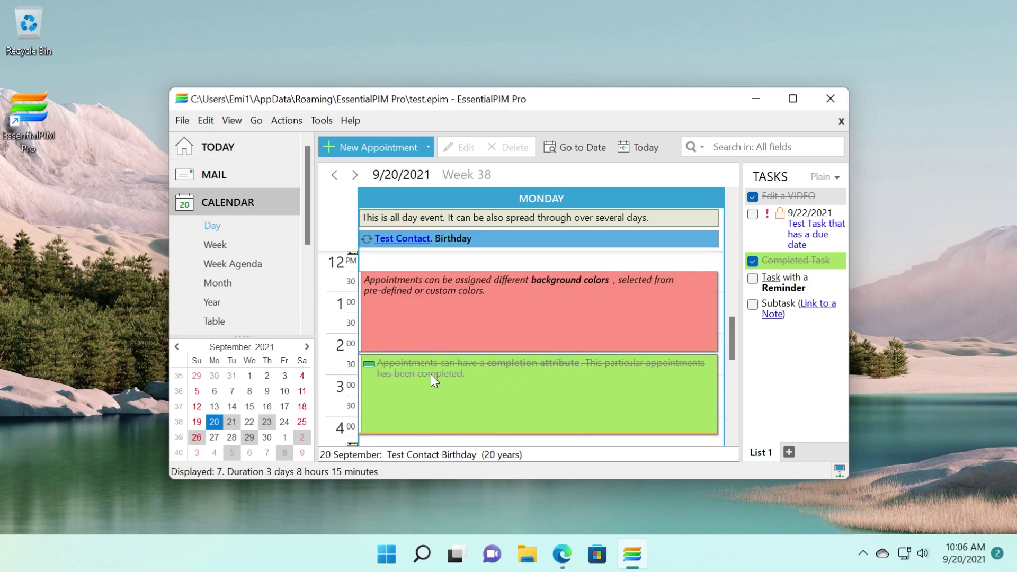
{"action": "right_click", "coordinate": [471, 303]}
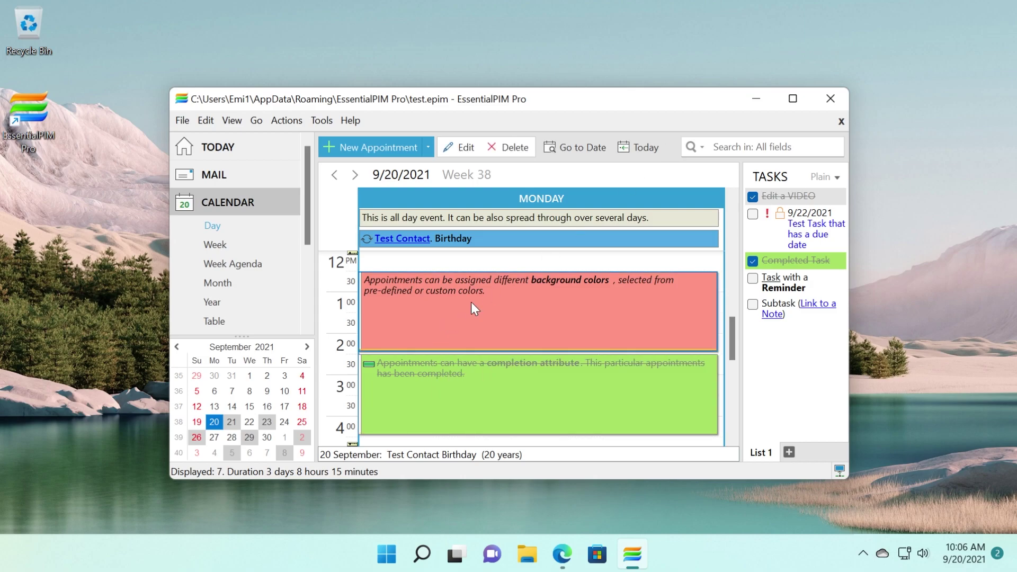
{"action": "left_click", "coordinate": [439, 310]}
- Step through Week, Month and Year views to the Table listing 2021's appointments
{"action": "scroll", "coordinate": [250, 241], "scroll_direction": "down", "scroll_amount": 3}
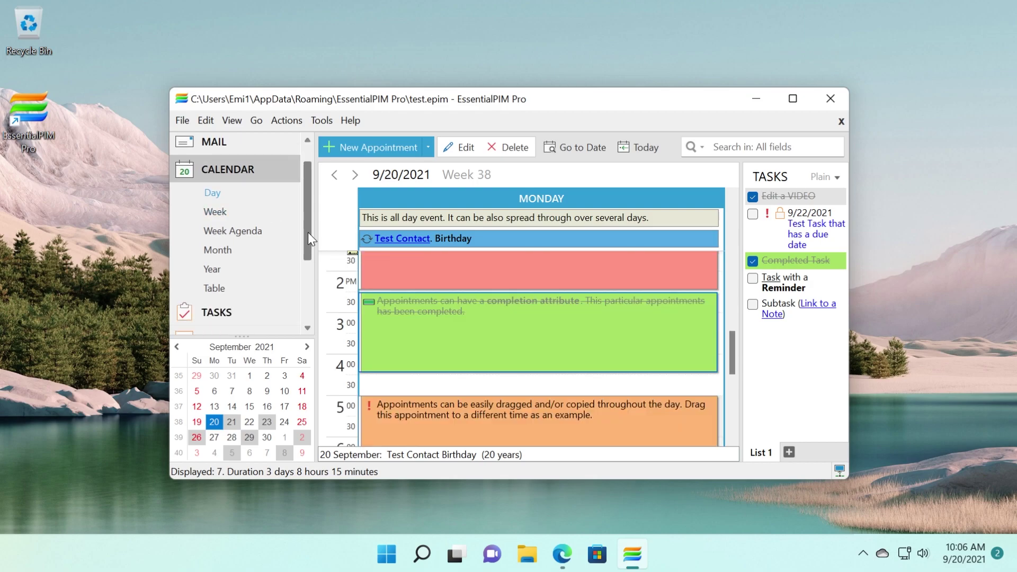
{"action": "left_click", "coordinate": [216, 191]}
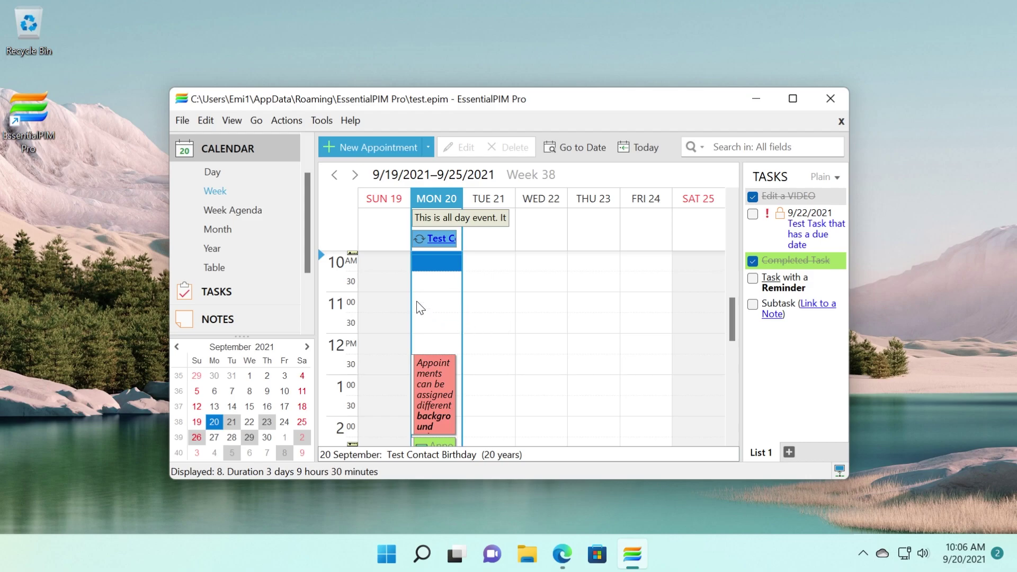
{"action": "left_click", "coordinate": [227, 228]}
{"action": "left_click", "coordinate": [218, 248]}
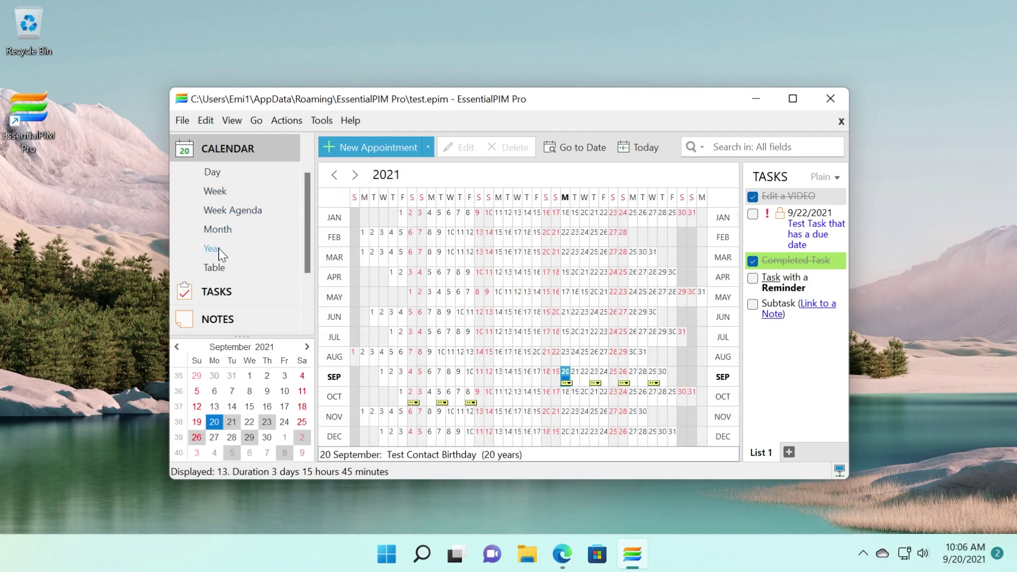
{"action": "left_click", "coordinate": [227, 269]}
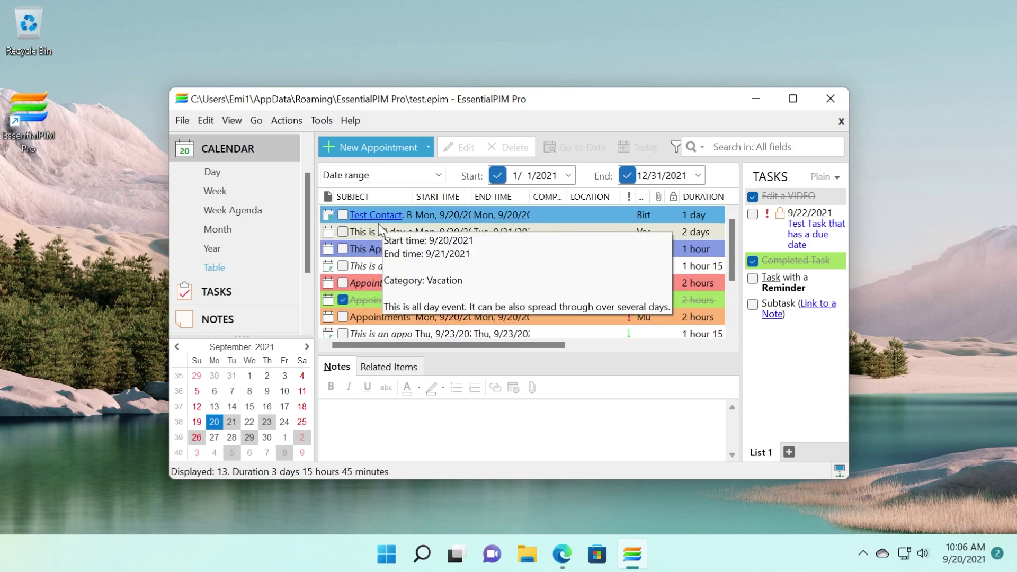
- In Tasks, widen the window to show notes and review the due-date task's details unchanged
{"action": "left_click", "coordinate": [217, 291]}
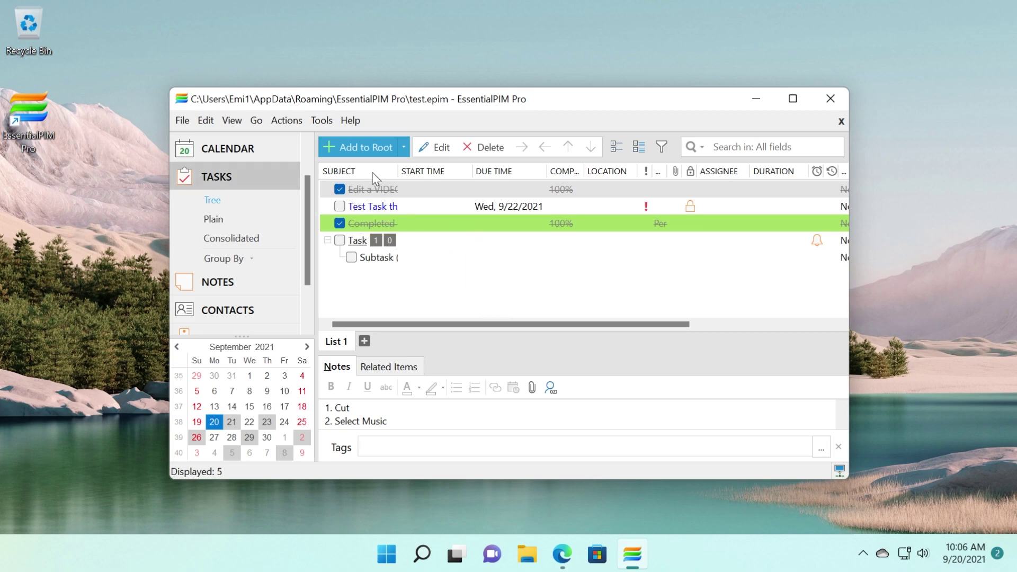
{"action": "left_click_drag", "start_coordinate": [850, 186], "coordinate": [996, 187]}
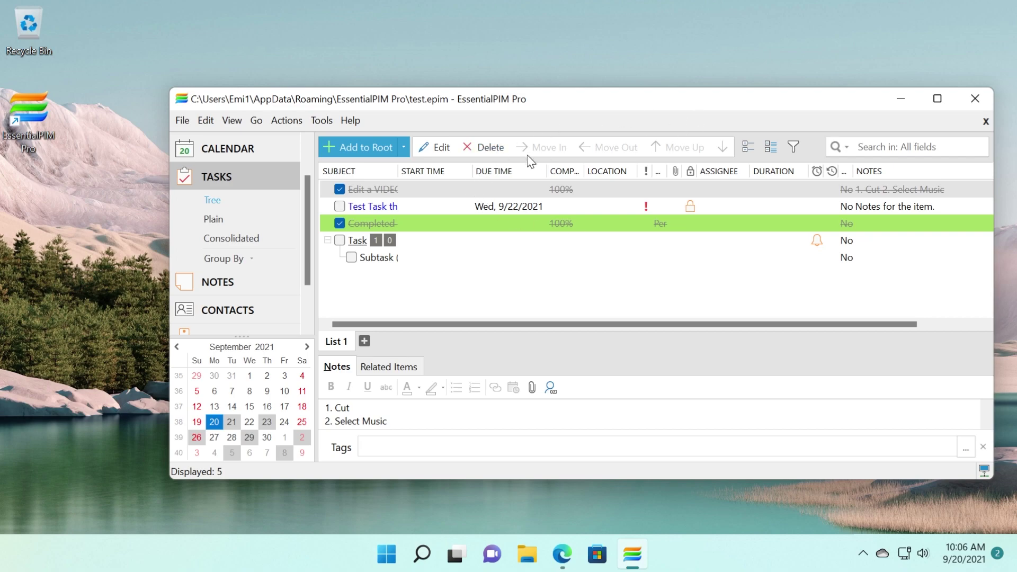
{"action": "left_click", "coordinate": [383, 206]}
{"action": "left_click", "coordinate": [434, 147]}
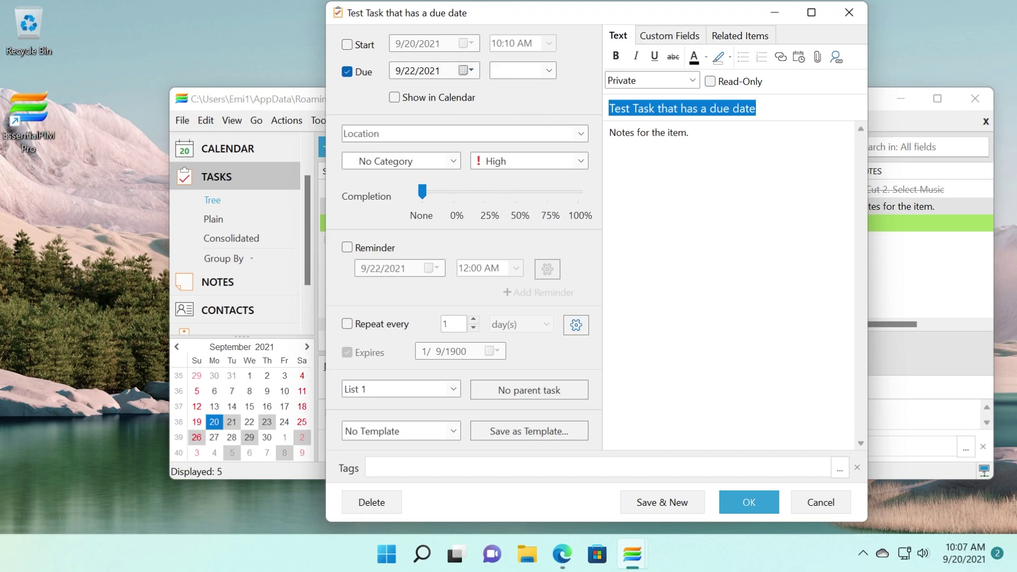
{"action": "left_click_drag", "start_coordinate": [511, 14], "coordinate": [495, 38]}
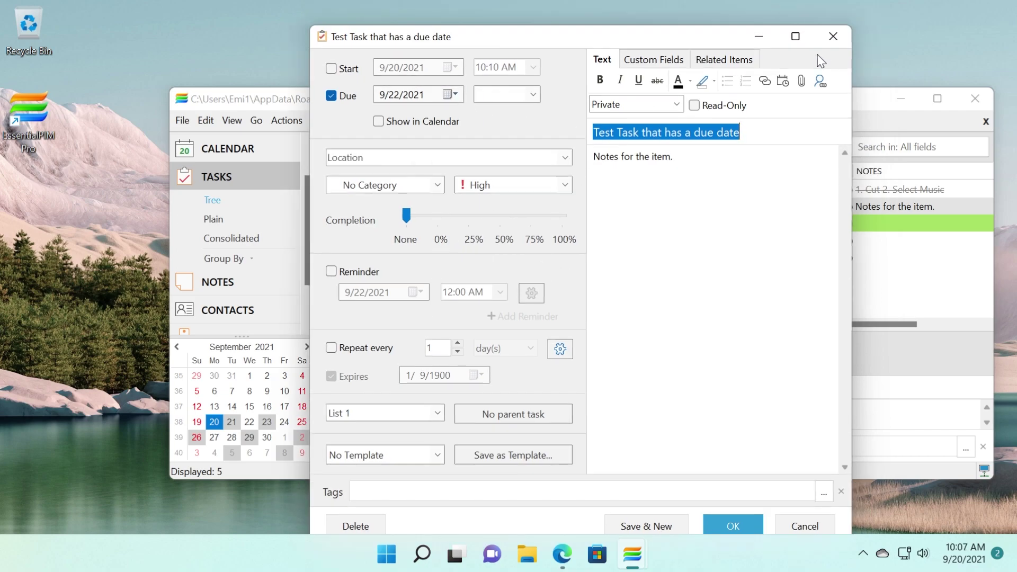
{"action": "left_click", "coordinate": [833, 36]}
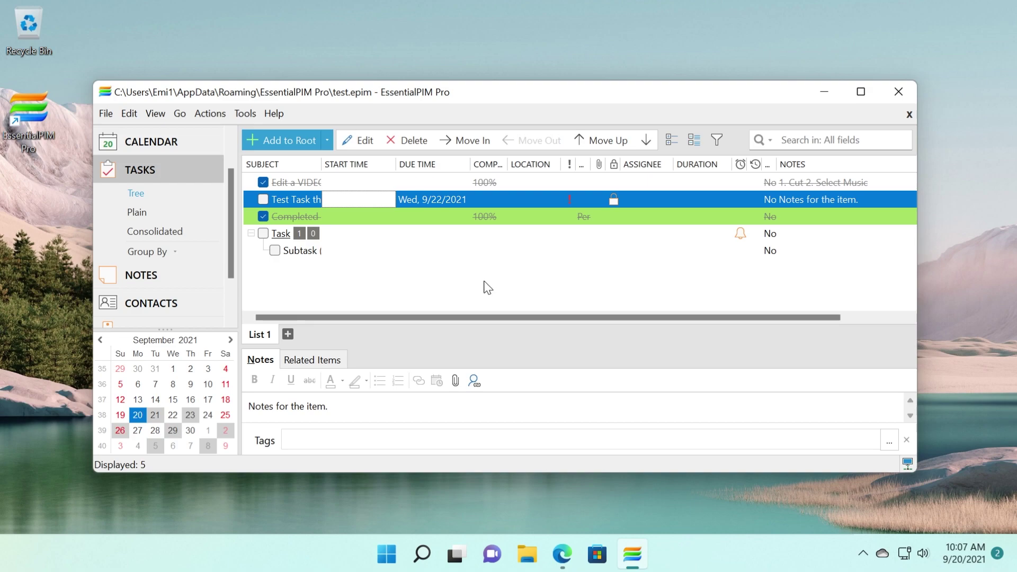
- Open Notes, select and deselect the root note's text, then switch to Contacts
{"action": "left_click", "coordinate": [140, 275]}
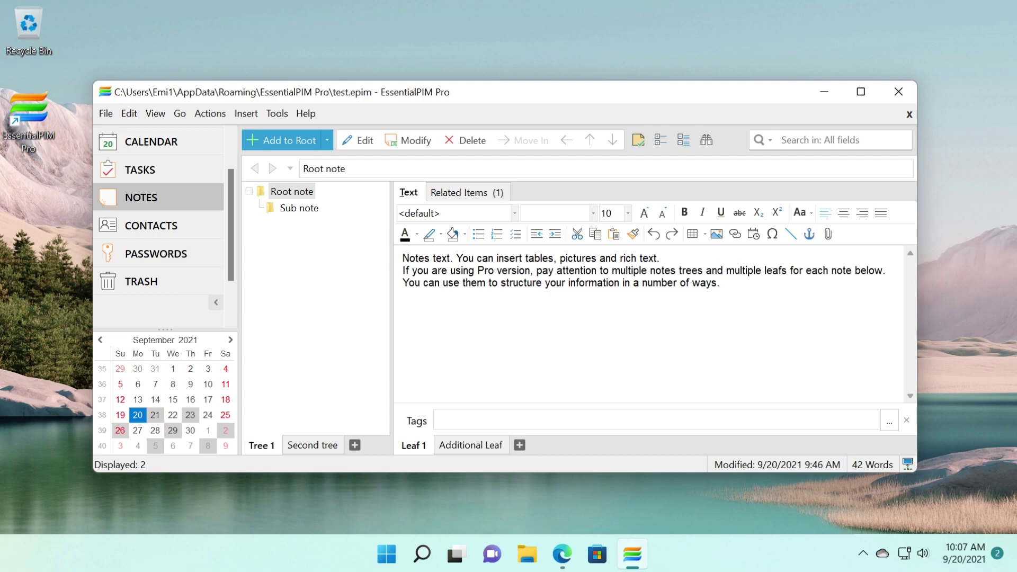
{"action": "key", "text": "ctrl+a"}
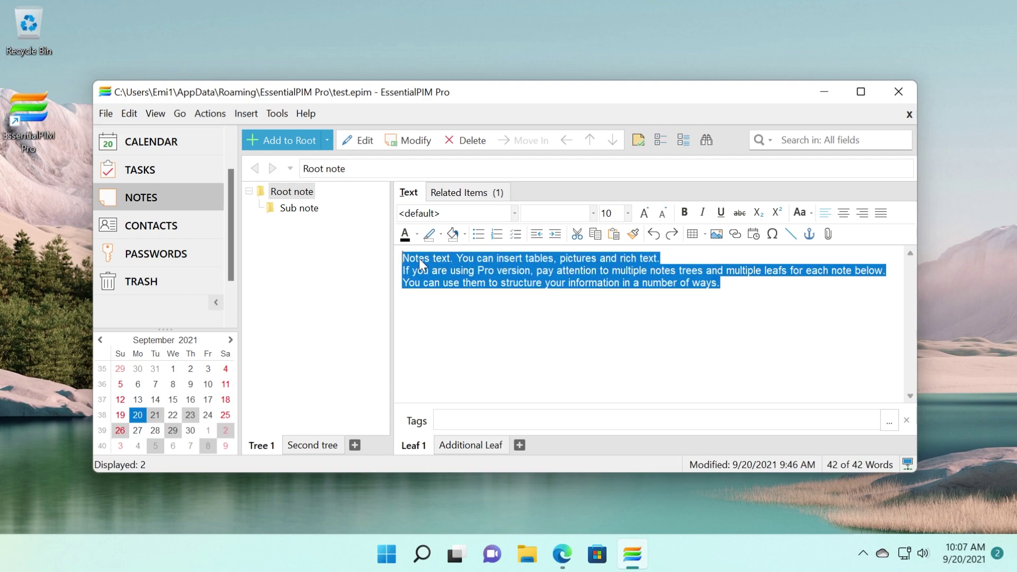
{"action": "left_click", "coordinate": [597, 258]}
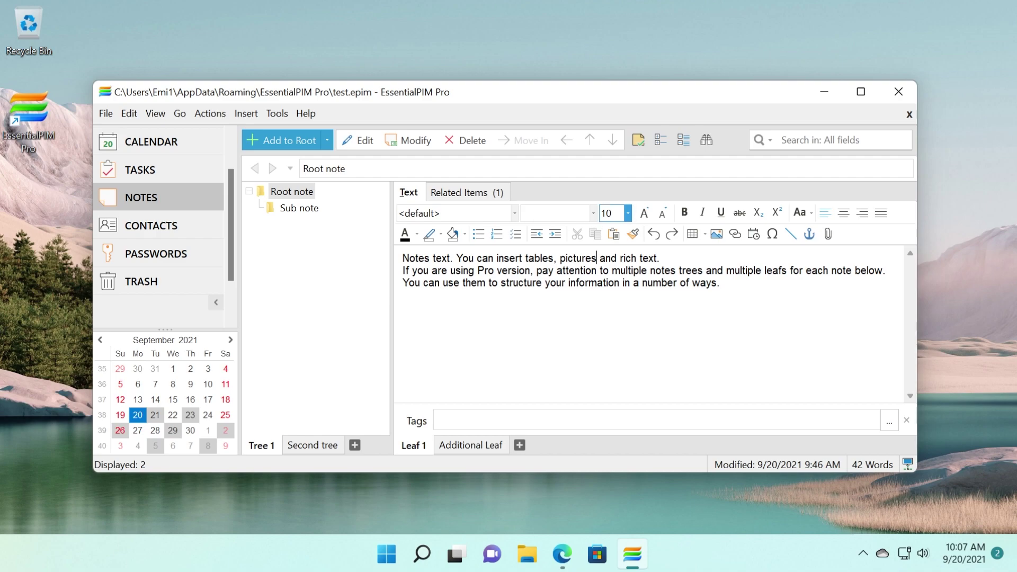
{"action": "left_click", "coordinate": [189, 231]}
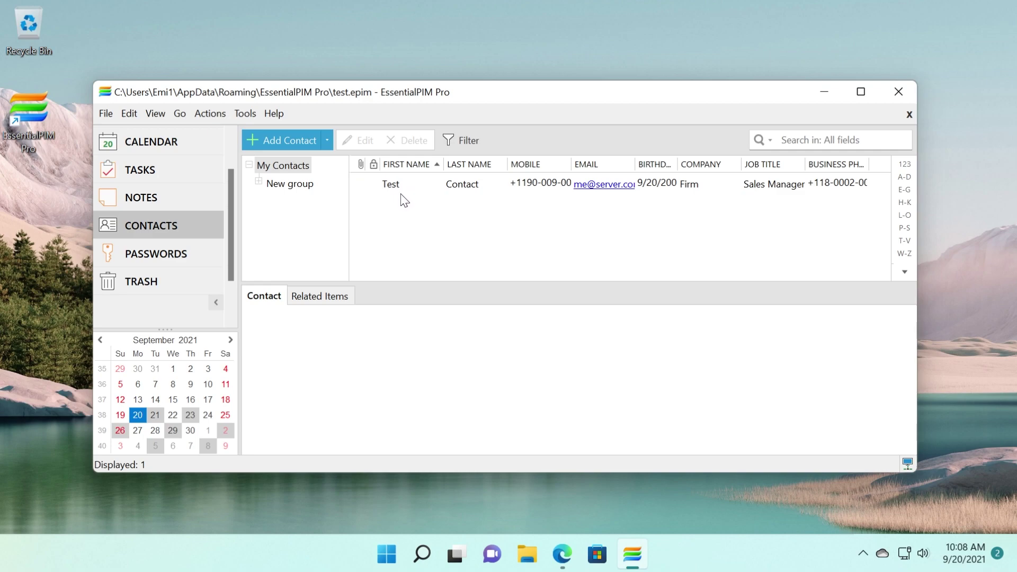
- Open the Passwords module and start a new password entry
{"action": "left_click", "coordinate": [179, 261]}
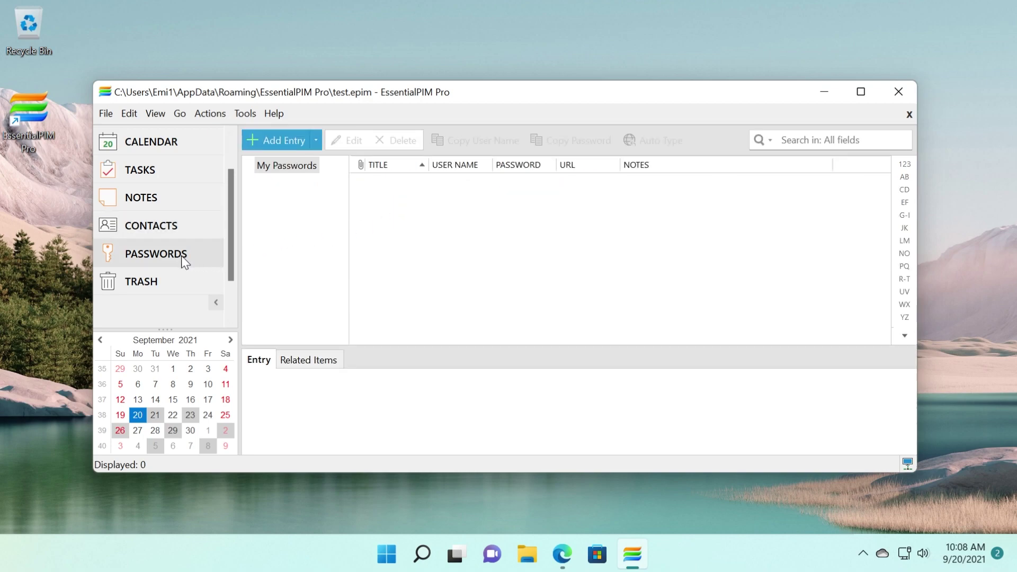
{"action": "left_click", "coordinate": [283, 141]}
{"action": "scroll", "coordinate": [489, 250], "scroll_direction": "down", "scroll_amount": 5}
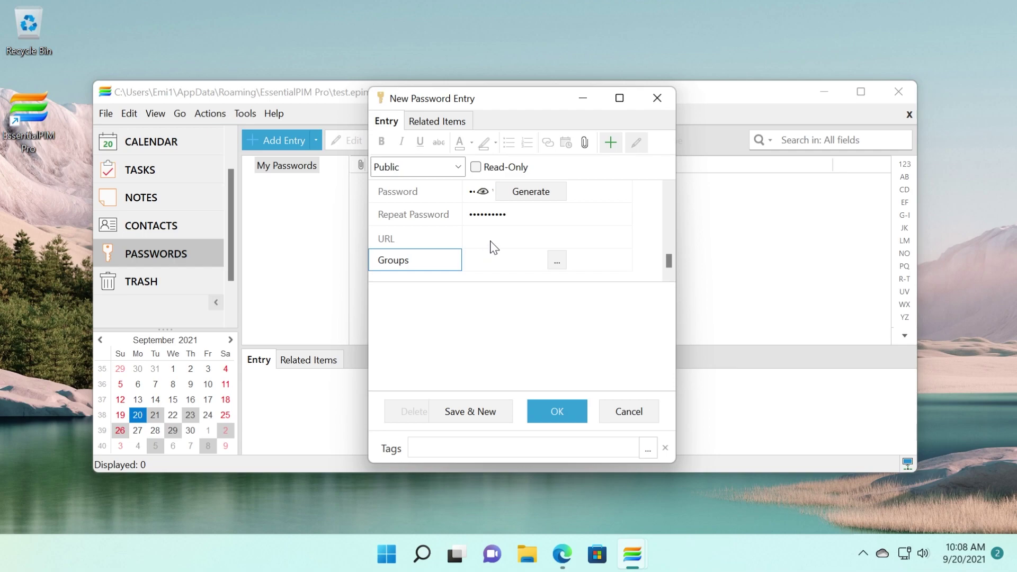
- Inspect the password generator's length of 10, then cancel it and discard the new entry
{"action": "left_click", "coordinate": [529, 196]}
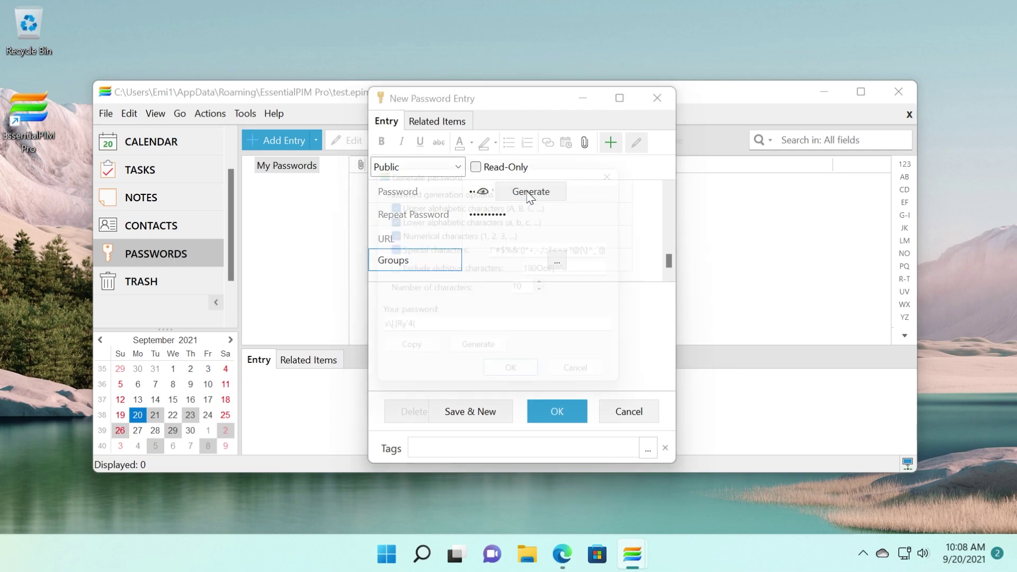
{"action": "left_click_drag", "start_coordinate": [467, 166], "coordinate": [687, 127]}
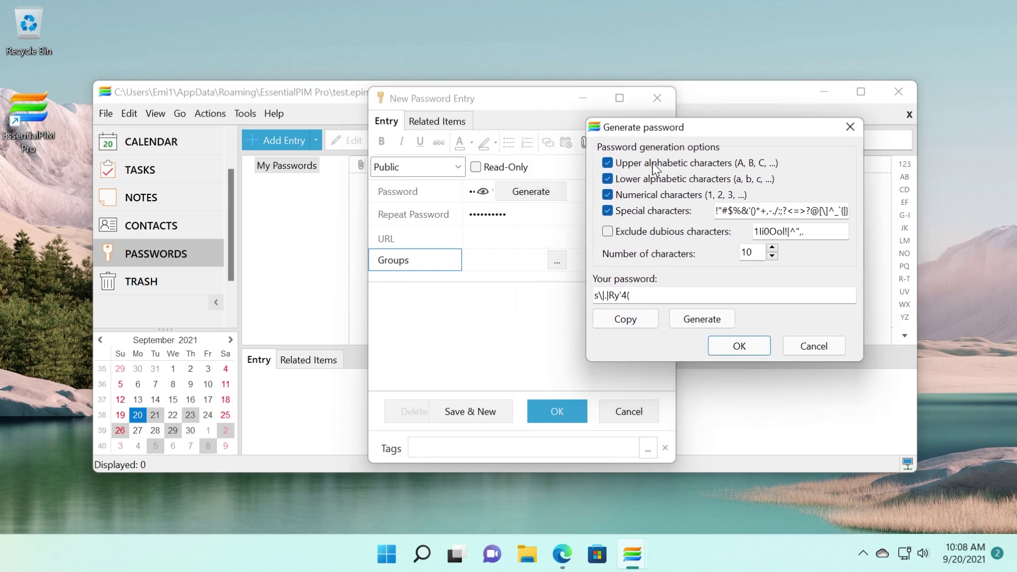
{"action": "left_click_drag", "start_coordinate": [638, 128], "coordinate": [565, 129]}
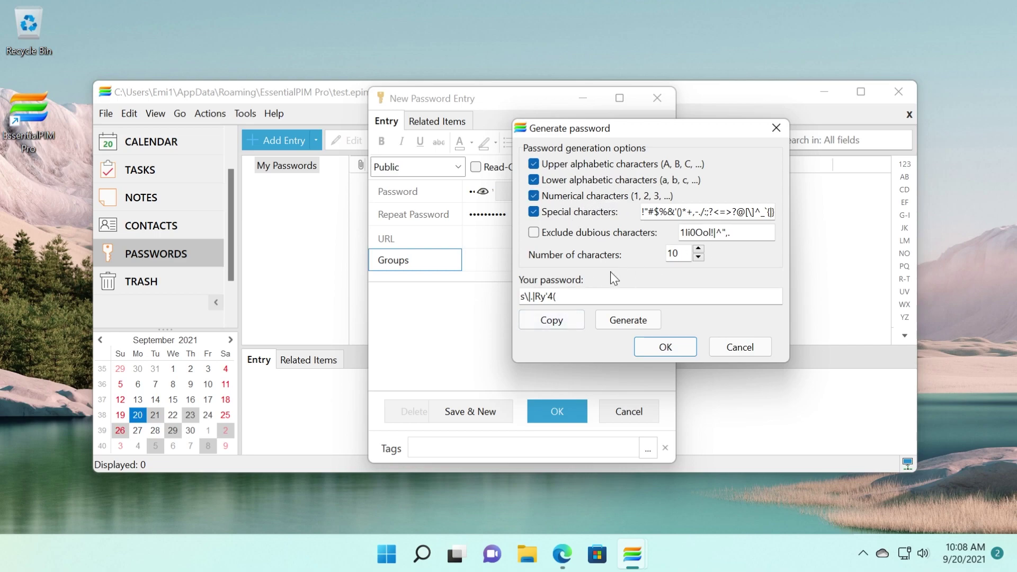
{"action": "double_click", "coordinate": [672, 254]}
{"action": "left_click", "coordinate": [678, 254]}
{"action": "key", "text": "Tab"}
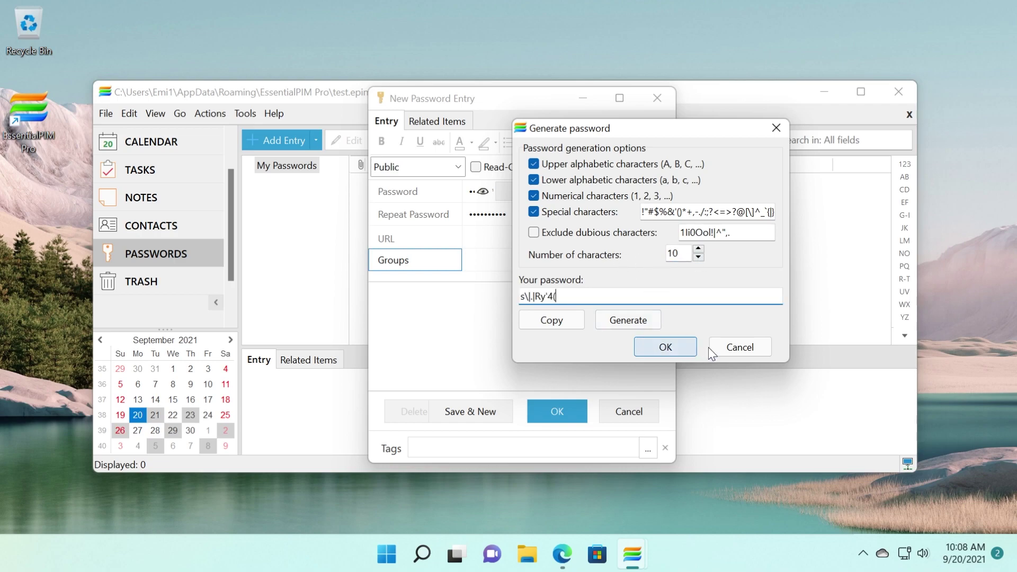
{"action": "left_click", "coordinate": [716, 347]}
{"action": "left_click", "coordinate": [581, 407]}
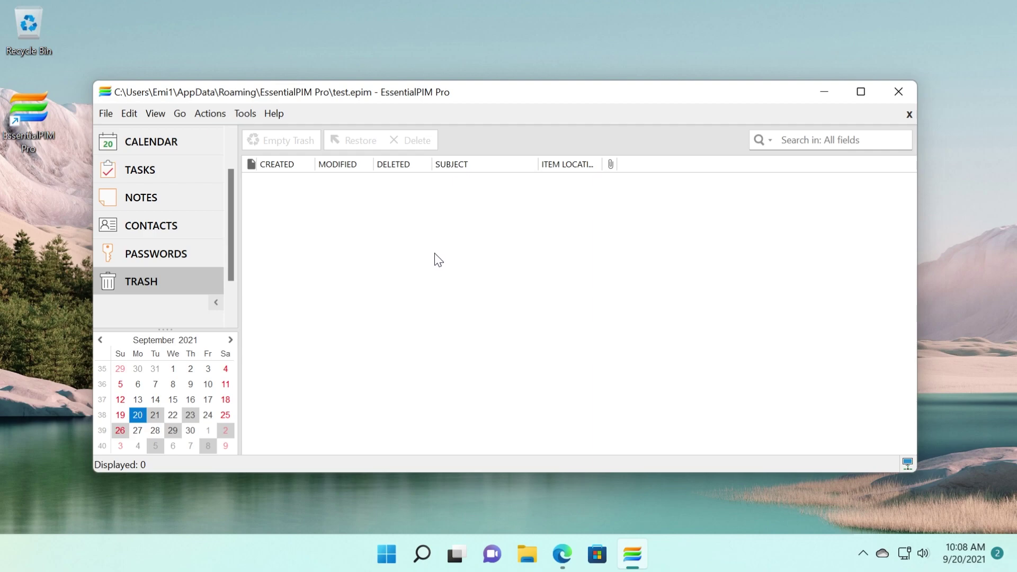
- Review the details of today's appointments in the Today view
{"action": "scroll", "coordinate": [165, 222], "scroll_direction": "up", "scroll_amount": 2}
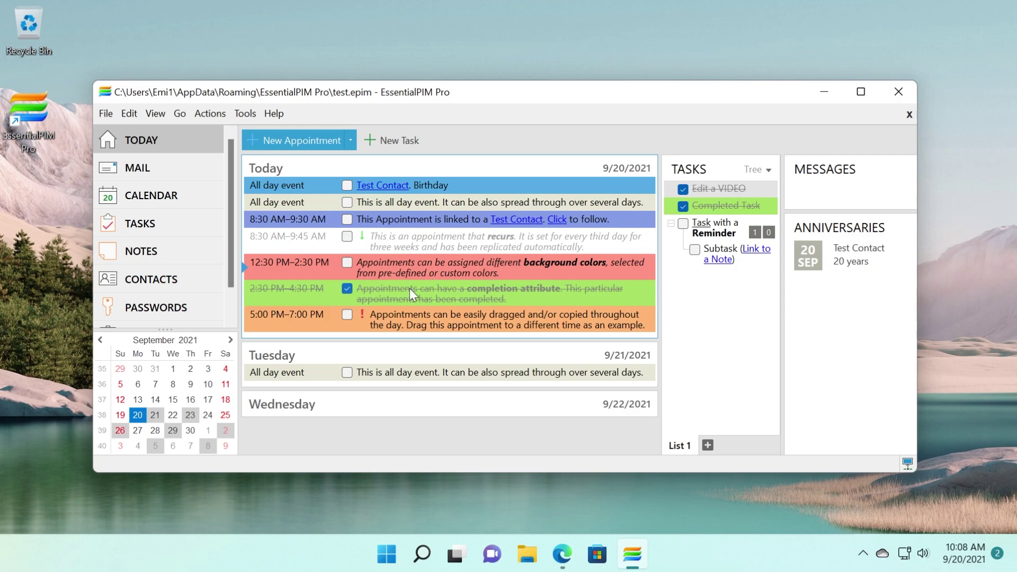
{"action": "mouse_move", "coordinate": [411, 290]}
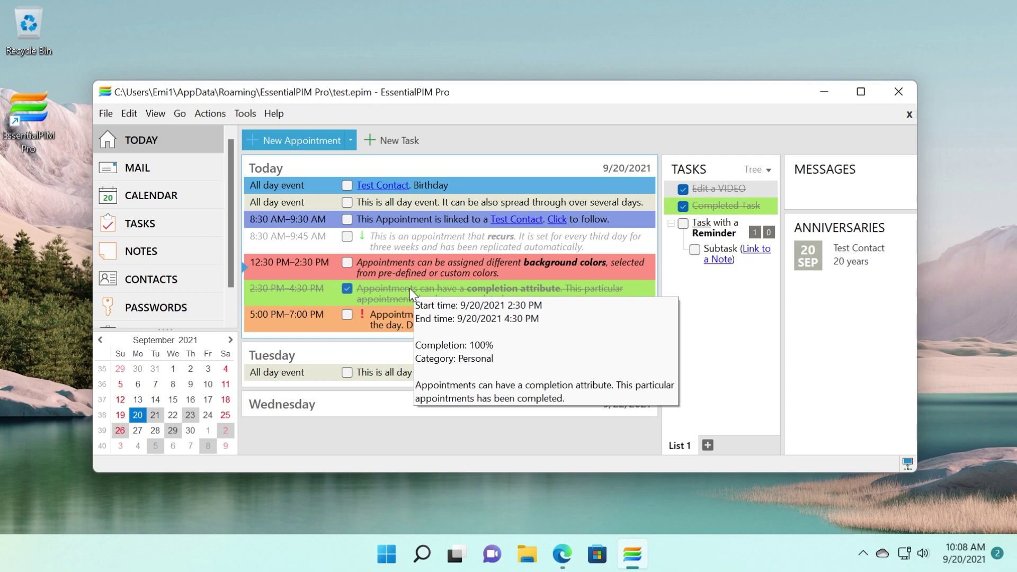
{"action": "mouse_move", "coordinate": [443, 245]}
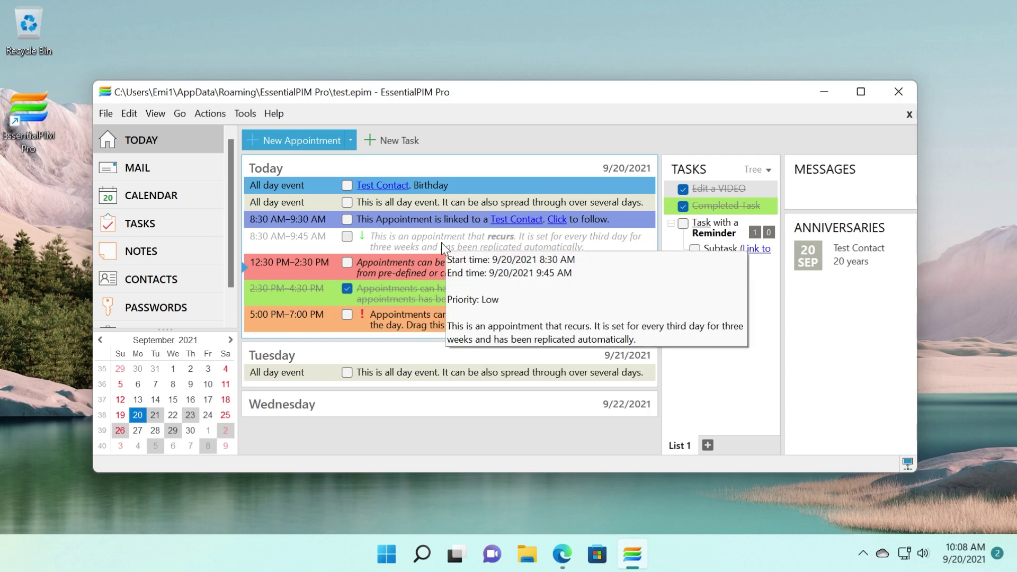